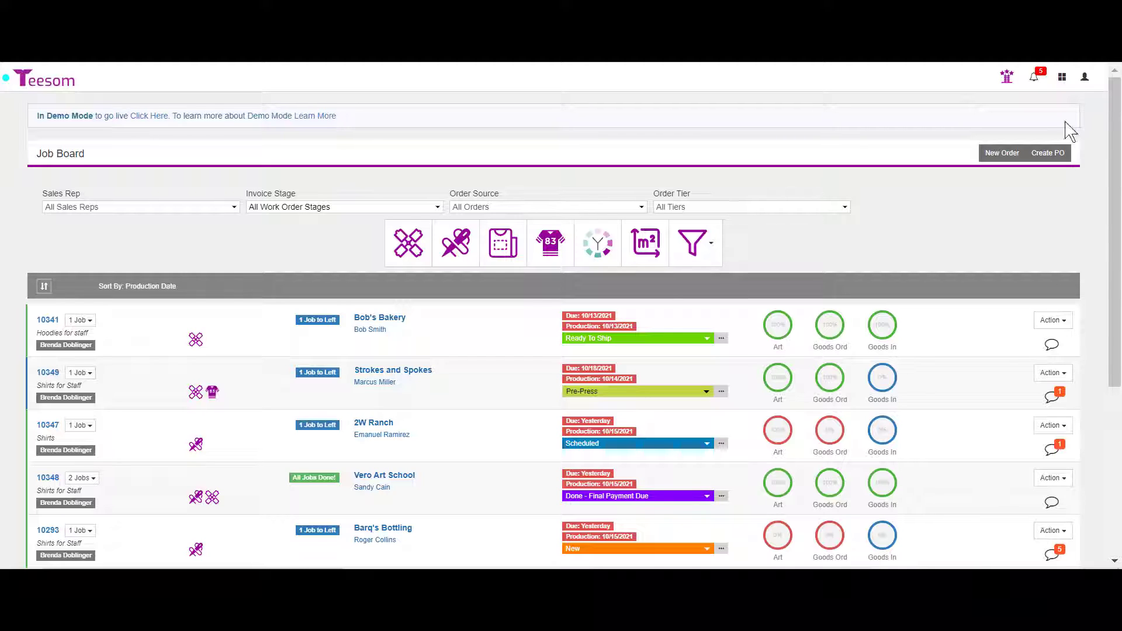
- Open the Customer Portal section of the Company Setup settings
click(1062, 76)
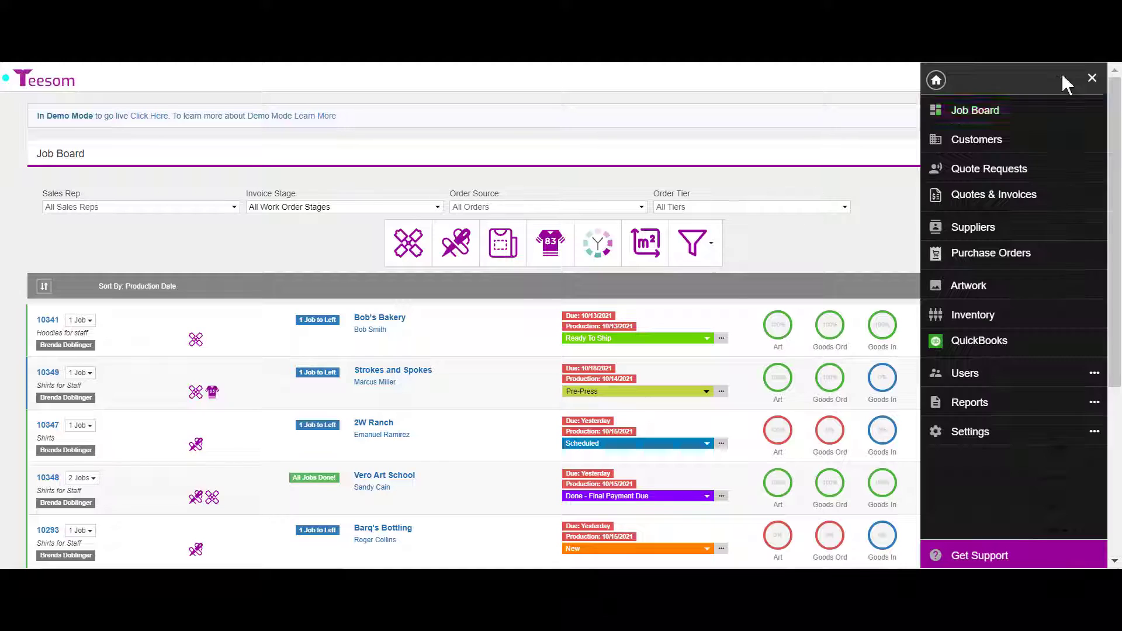
click(1033, 435)
click(969, 110)
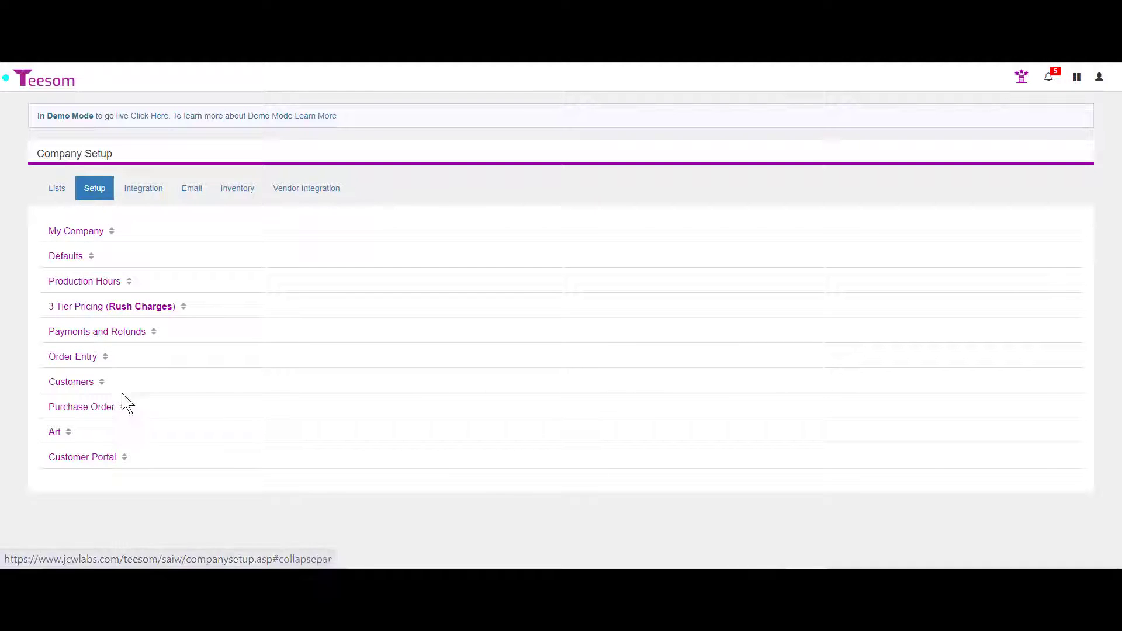
click(102, 460)
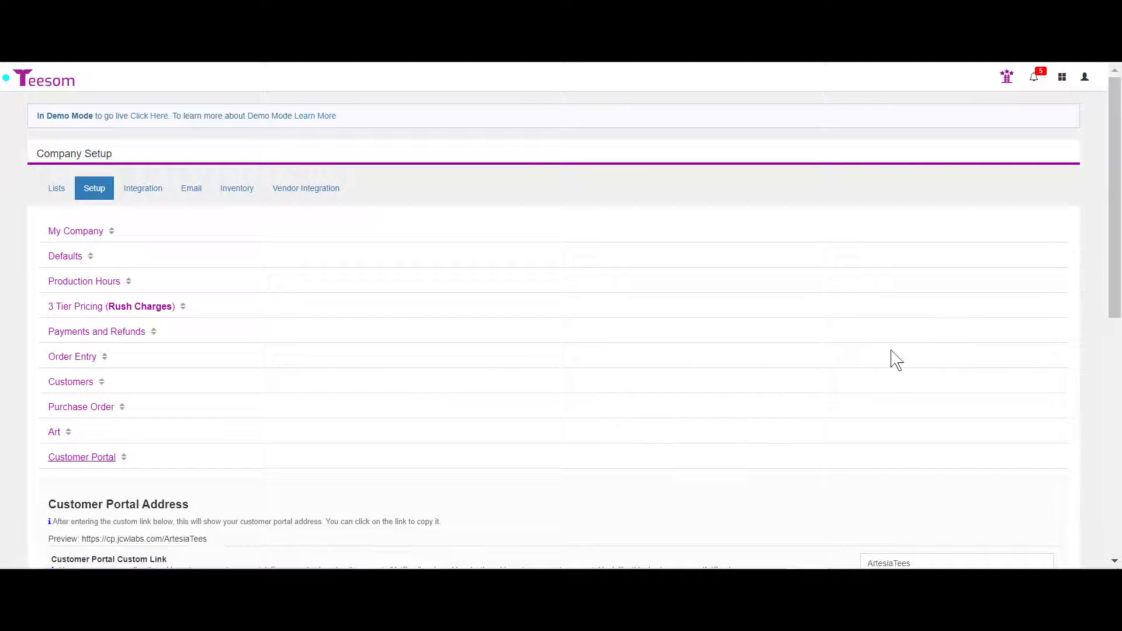
scroll(609, 376, down, 6)
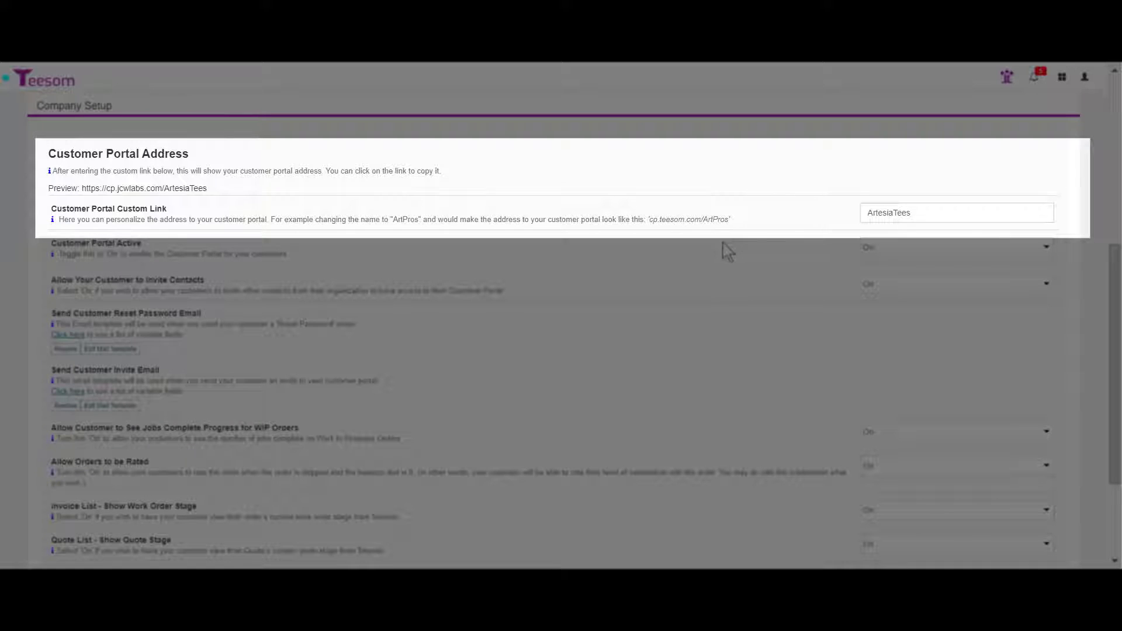
double_click(913, 214)
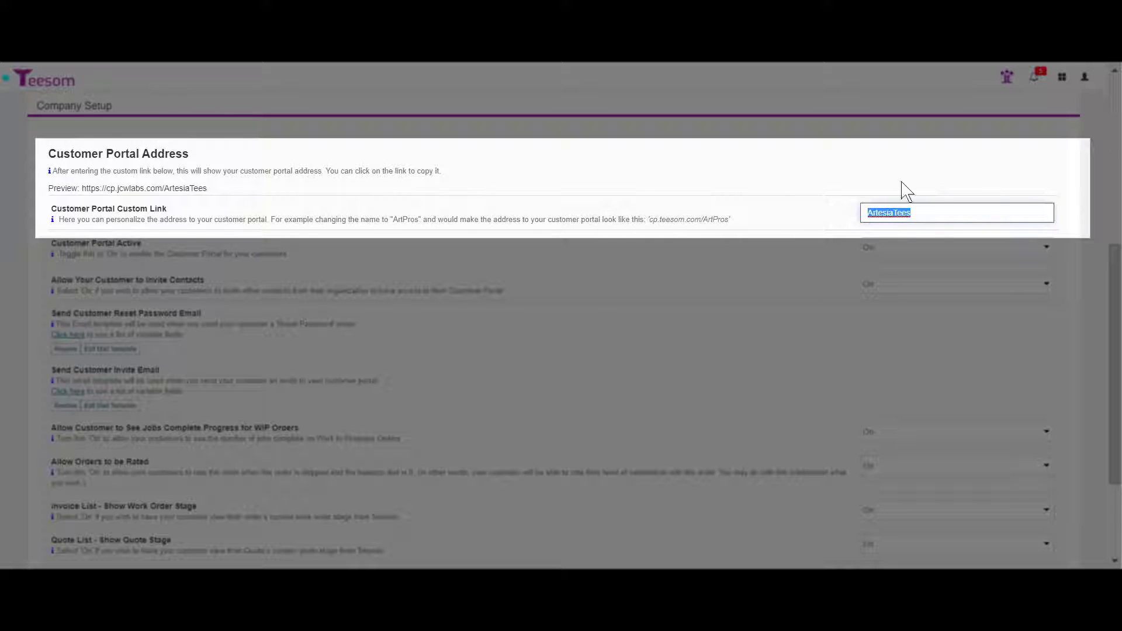
click(923, 214)
click(896, 212)
text(_)
key(BackSpace)
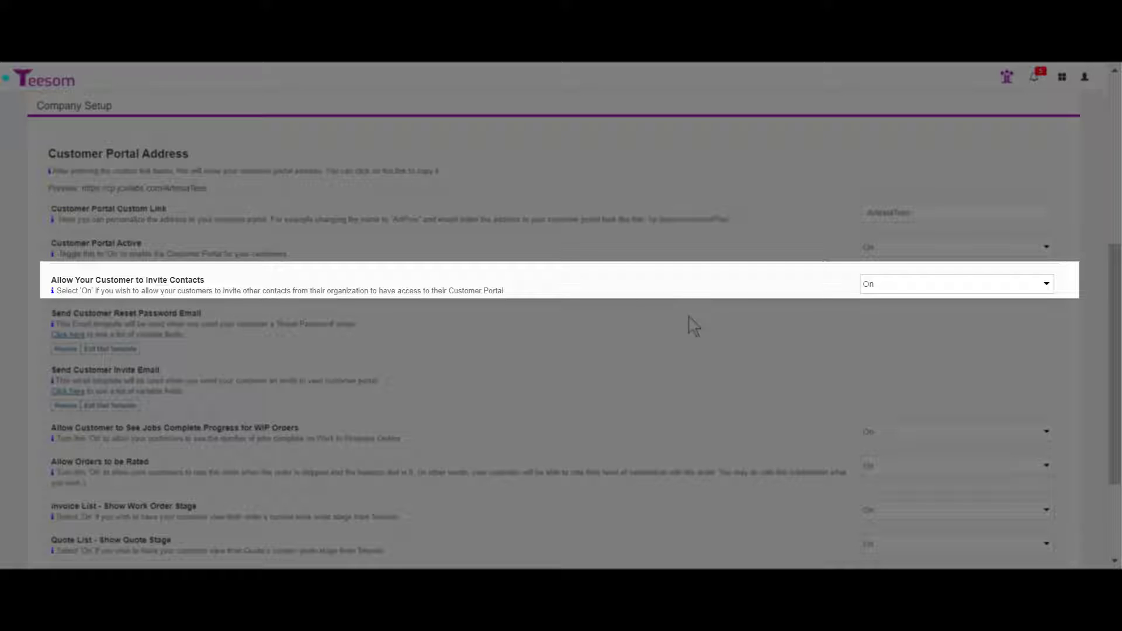
- Review the customer invite and reset password email templates, closing them without saving
scroll(694, 327, down, 3)
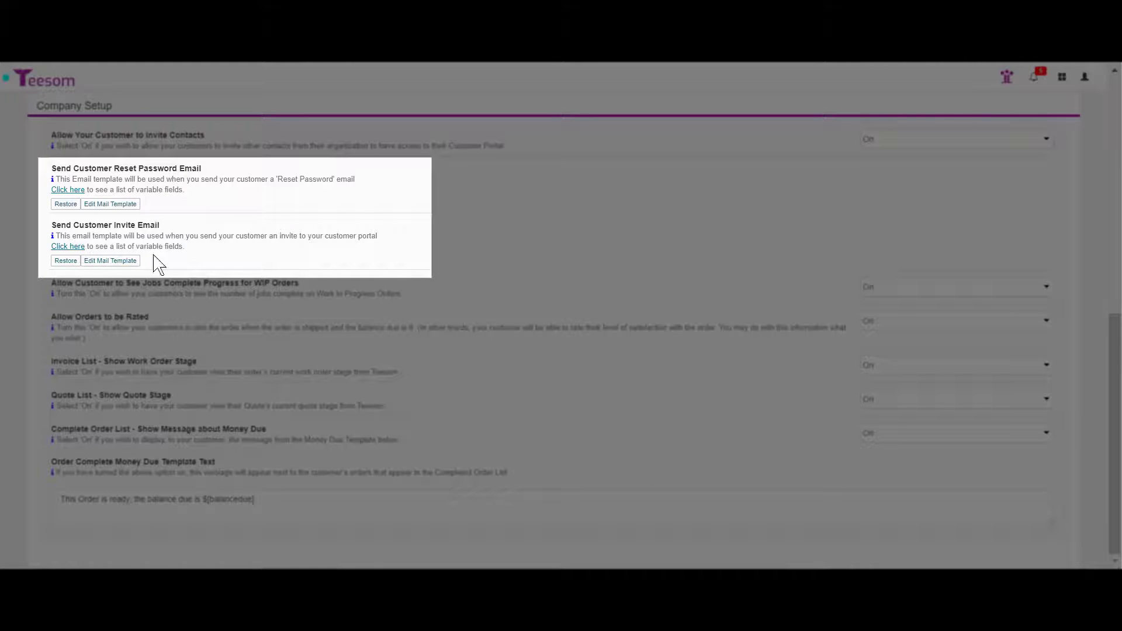
click(124, 261)
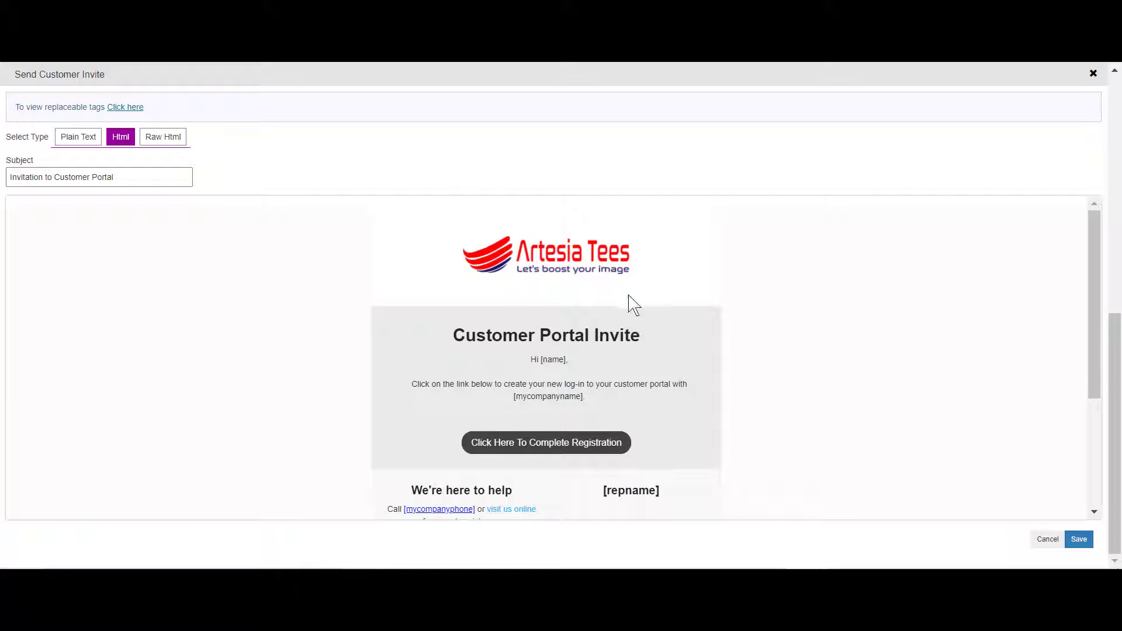
scroll(635, 313, down, 3)
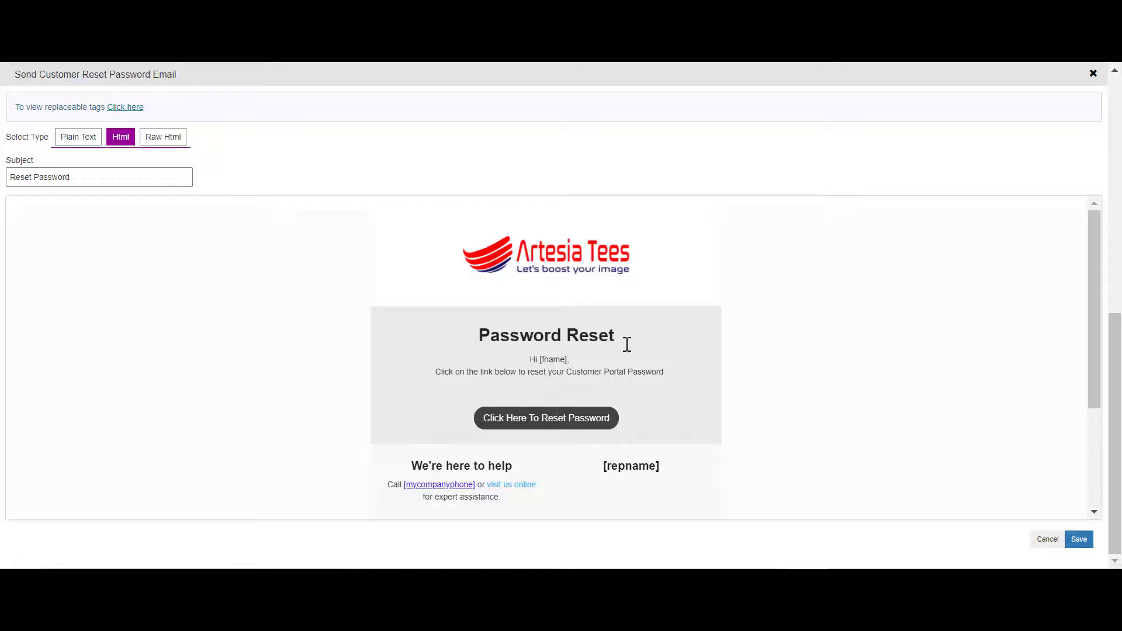
click(1048, 539)
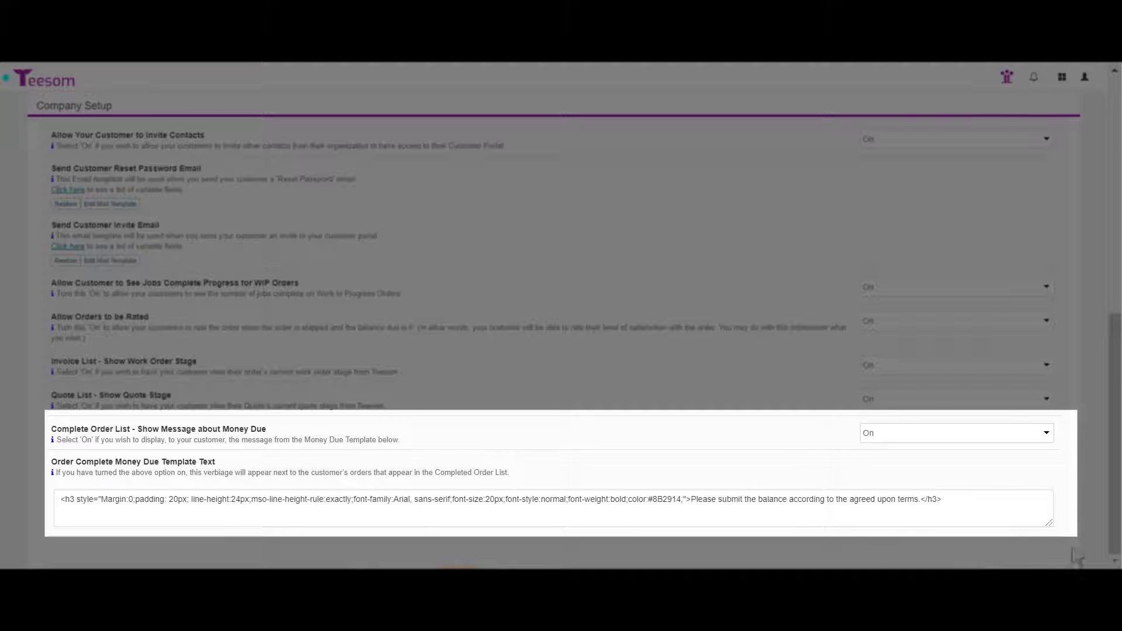
- Examine the Order Complete Money Due template's message and colour code, and its display beside a completed order in the customer portal
drag(691, 499, 920, 500)
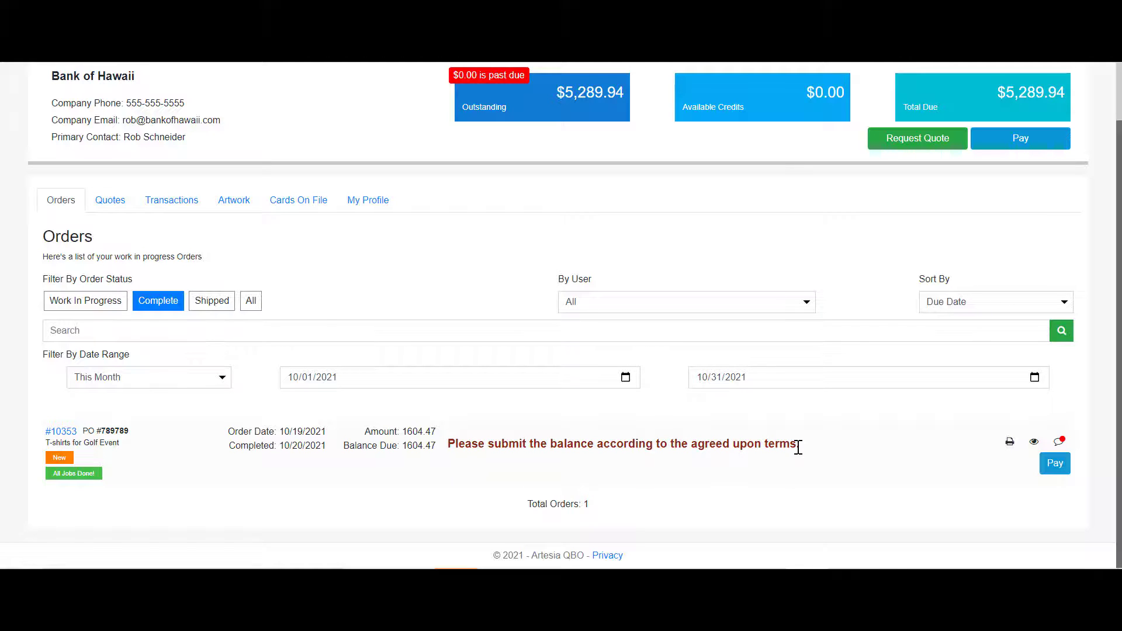
drag(446, 444, 807, 454)
click(657, 534)
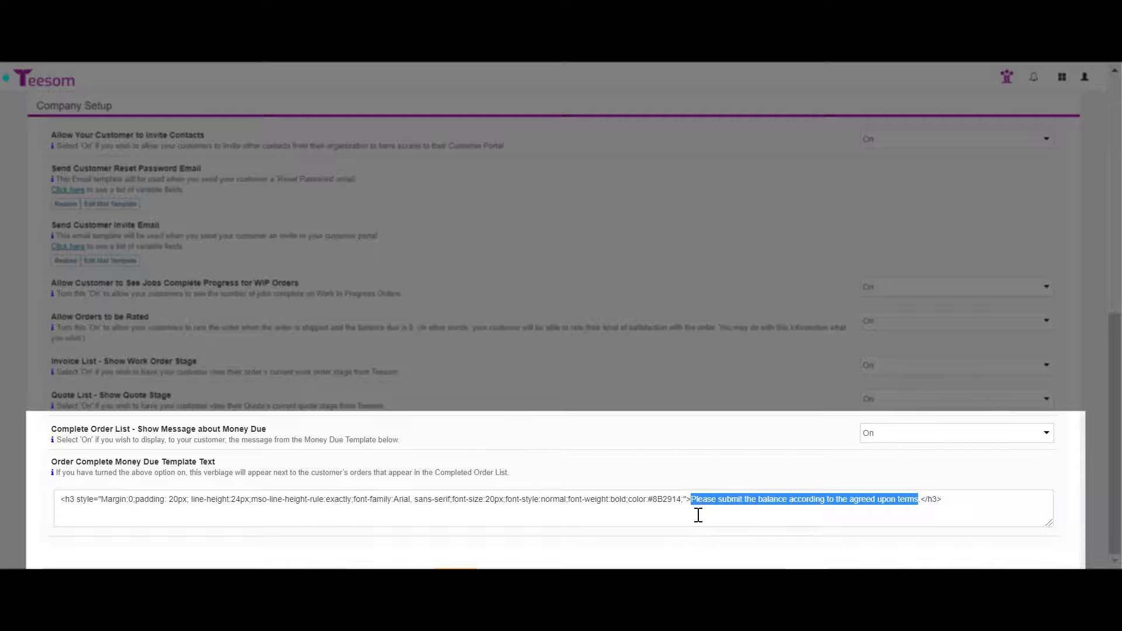
drag(693, 499, 735, 499)
drag(652, 498, 682, 495)
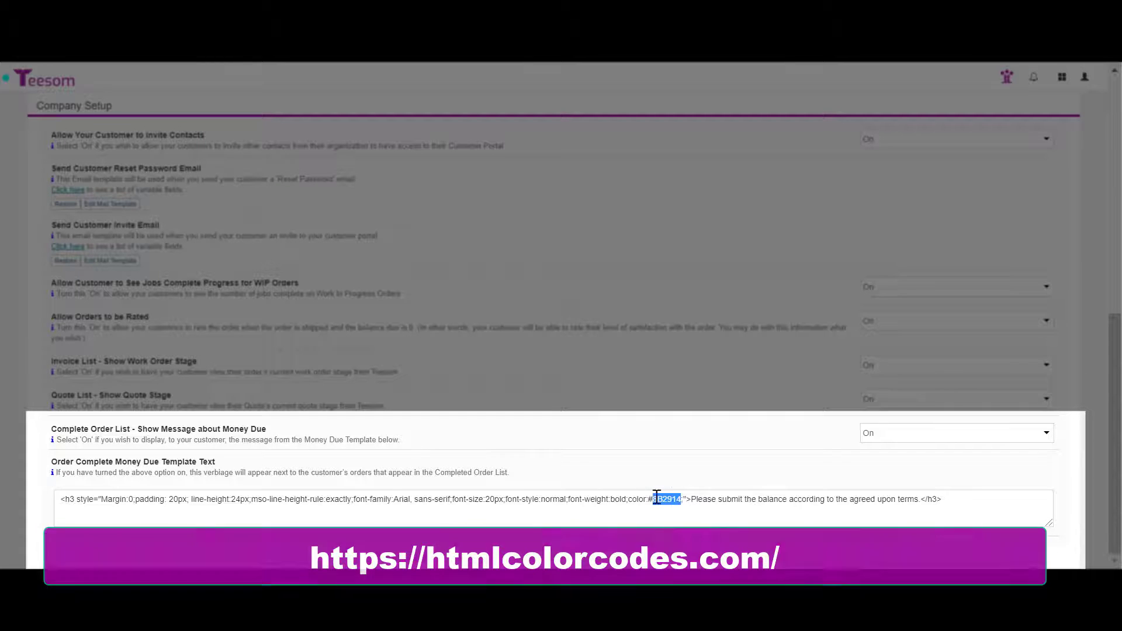
drag(692, 501, 921, 510)
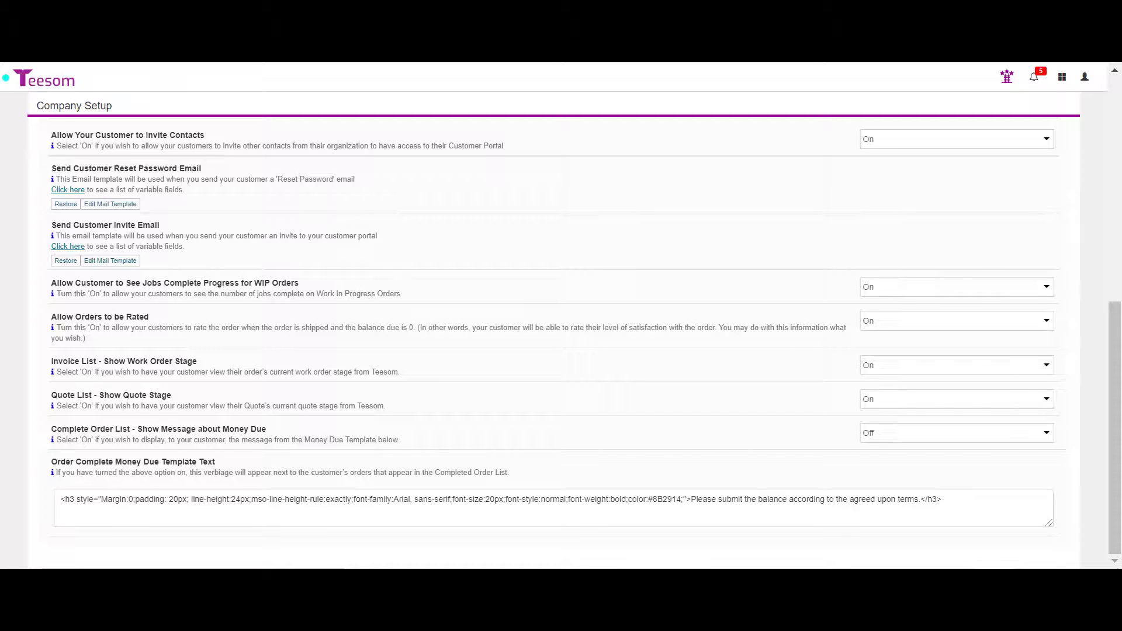
- Set "Enable online (card) payment option by default" to Off in the Payments and Refunds settings
scroll(93, 292, up, 15)
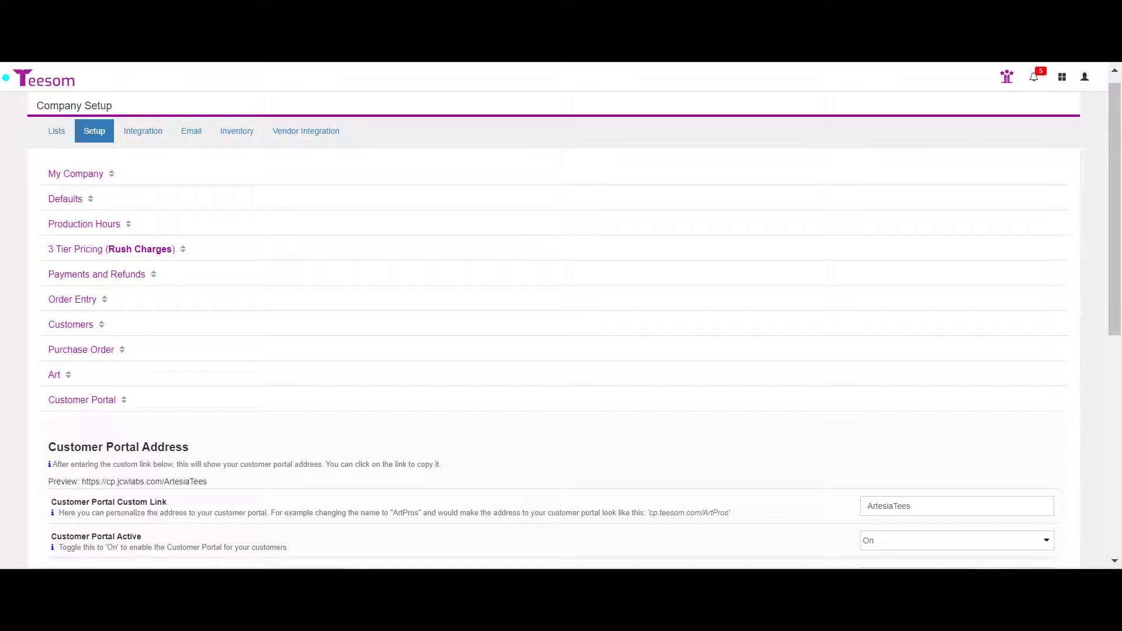
click(96, 274)
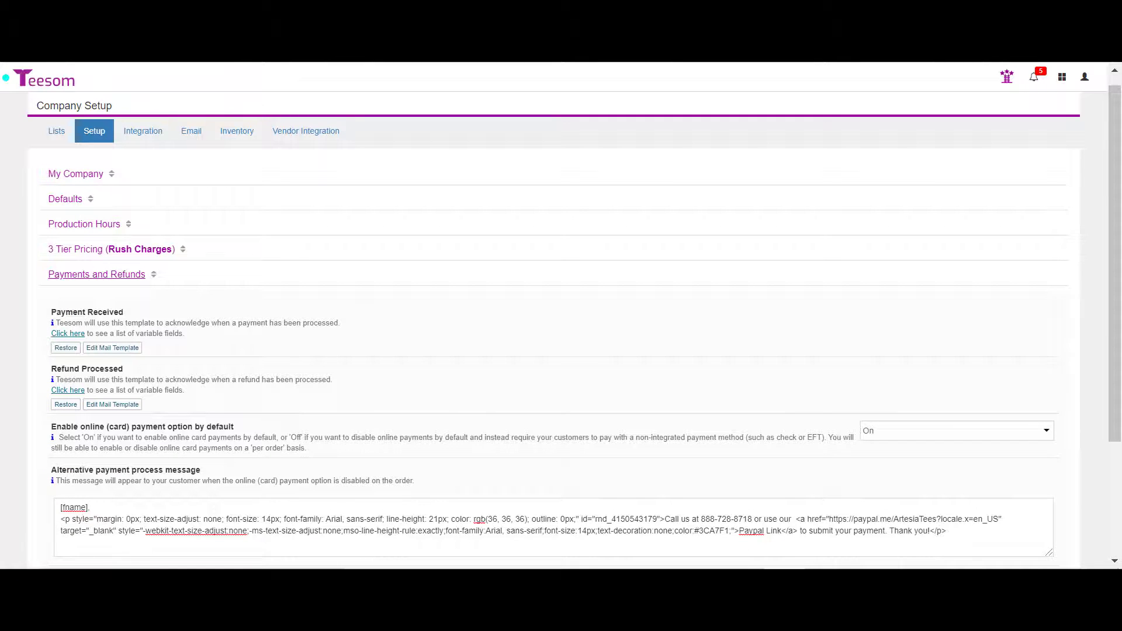
scroll(561, 339, down, 3)
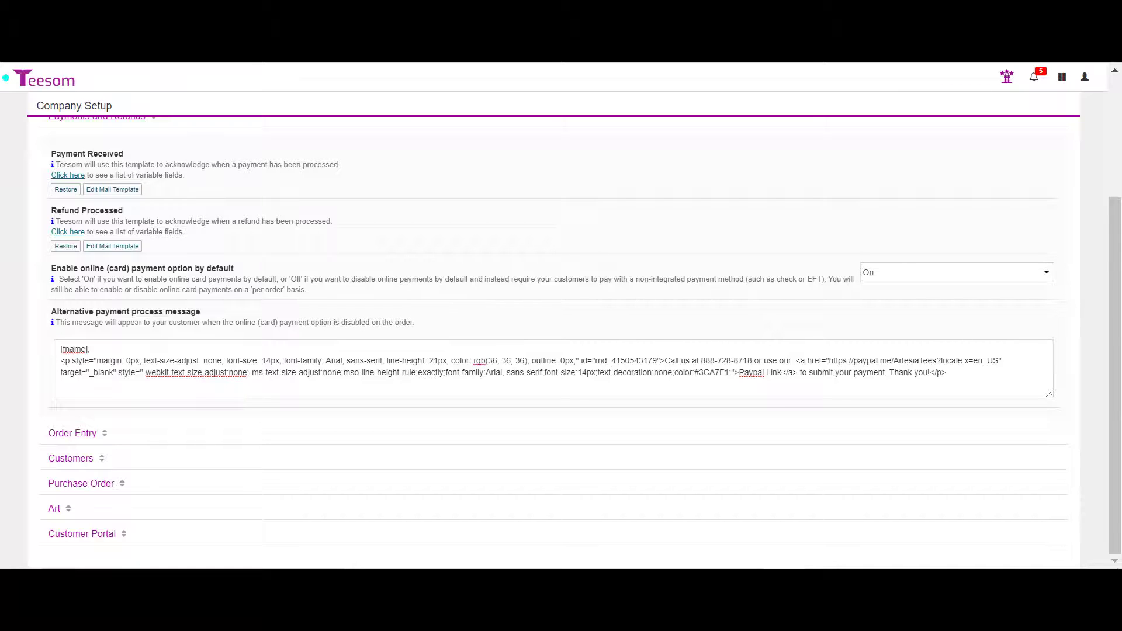
drag(51, 267, 238, 279)
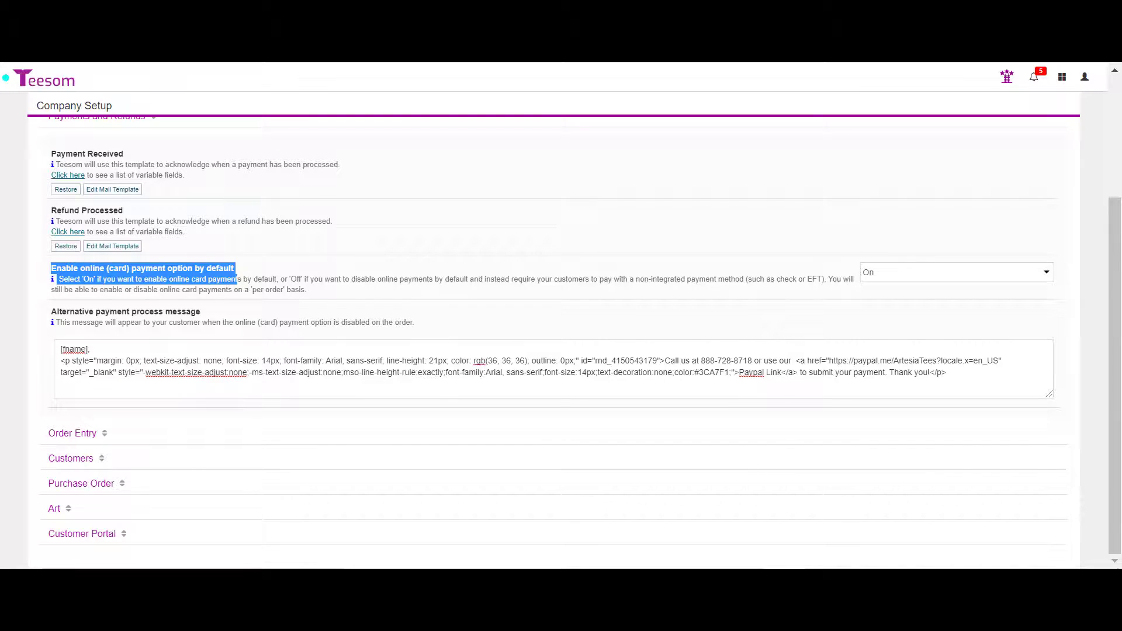
click(239, 279)
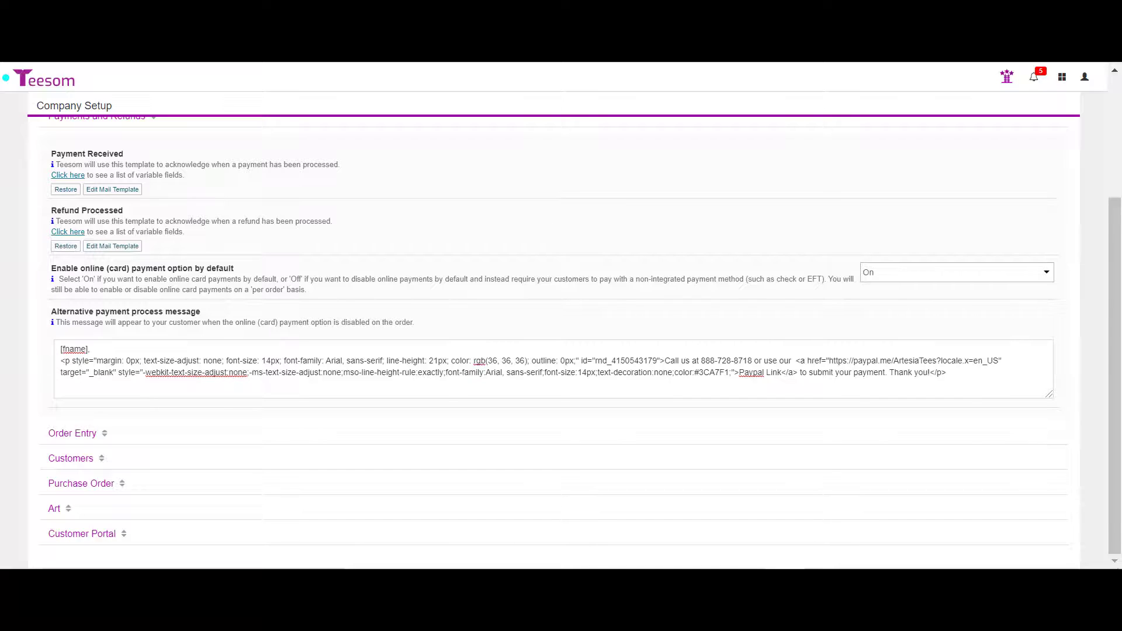
click(957, 273)
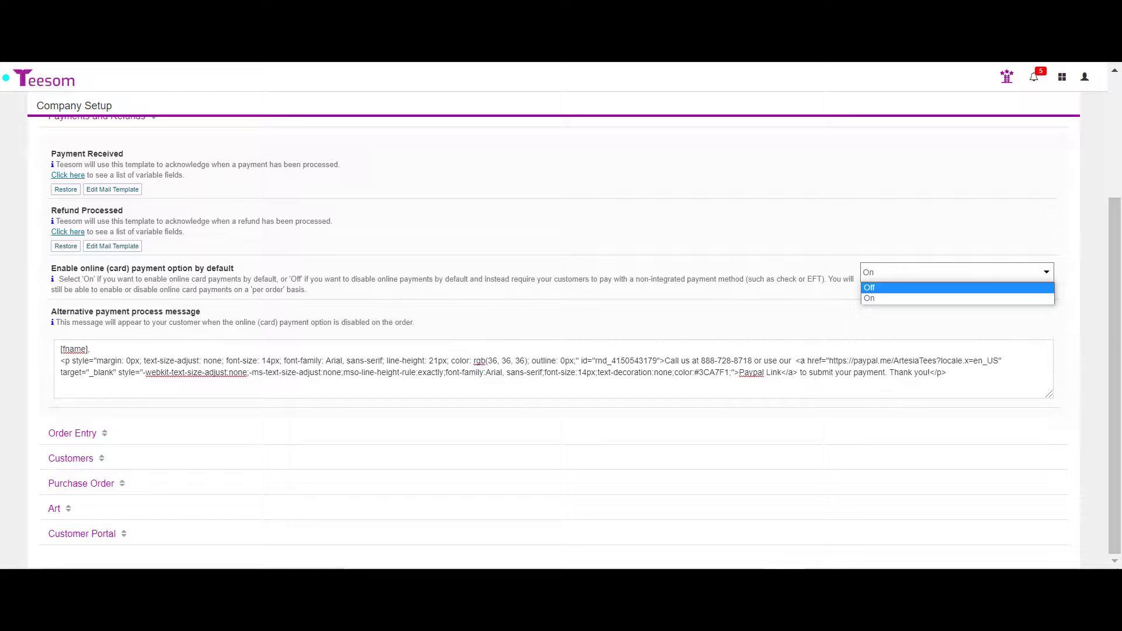
click(957, 288)
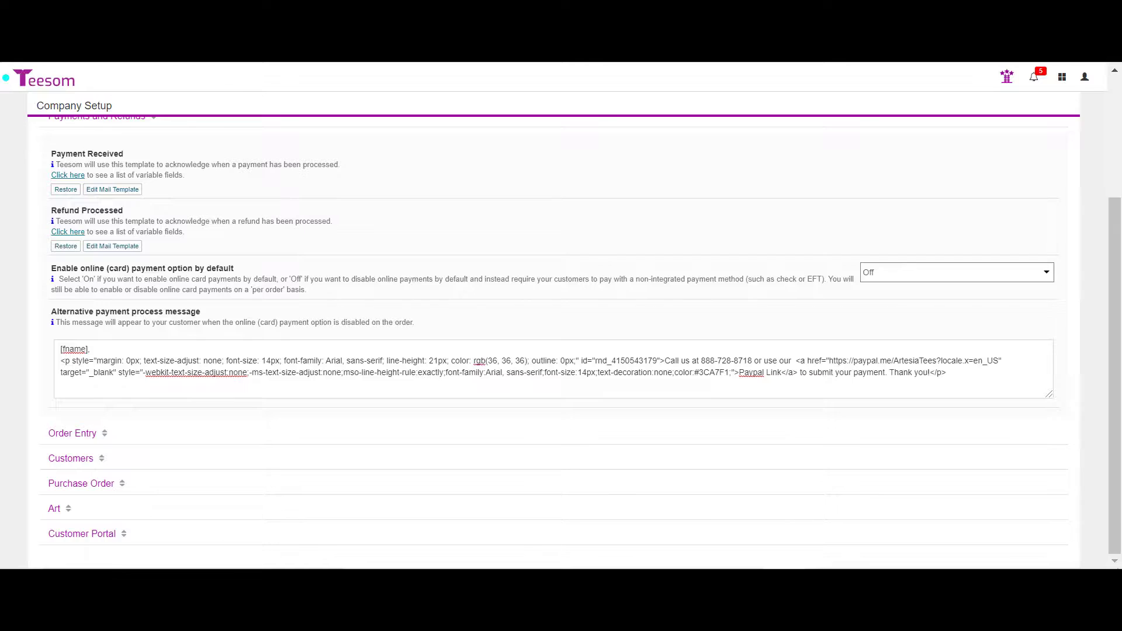
- Examine the full text of the Alternative payment process message, including its name placeholder and PayPal link
drag(60, 349, 94, 350)
key(ctrl+a)
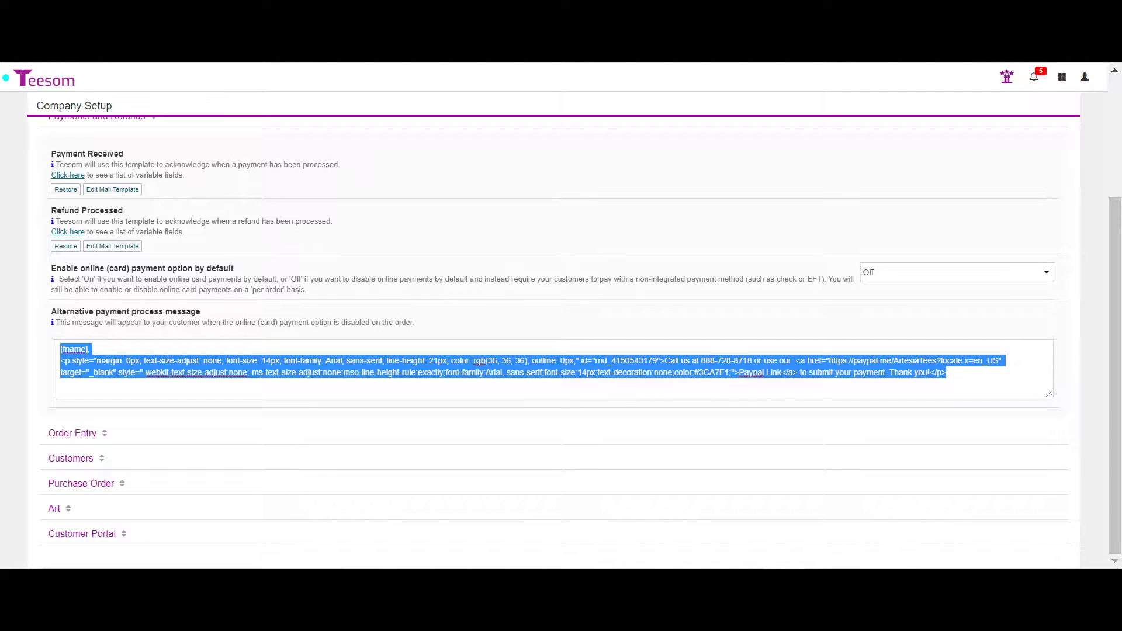
click(947, 373)
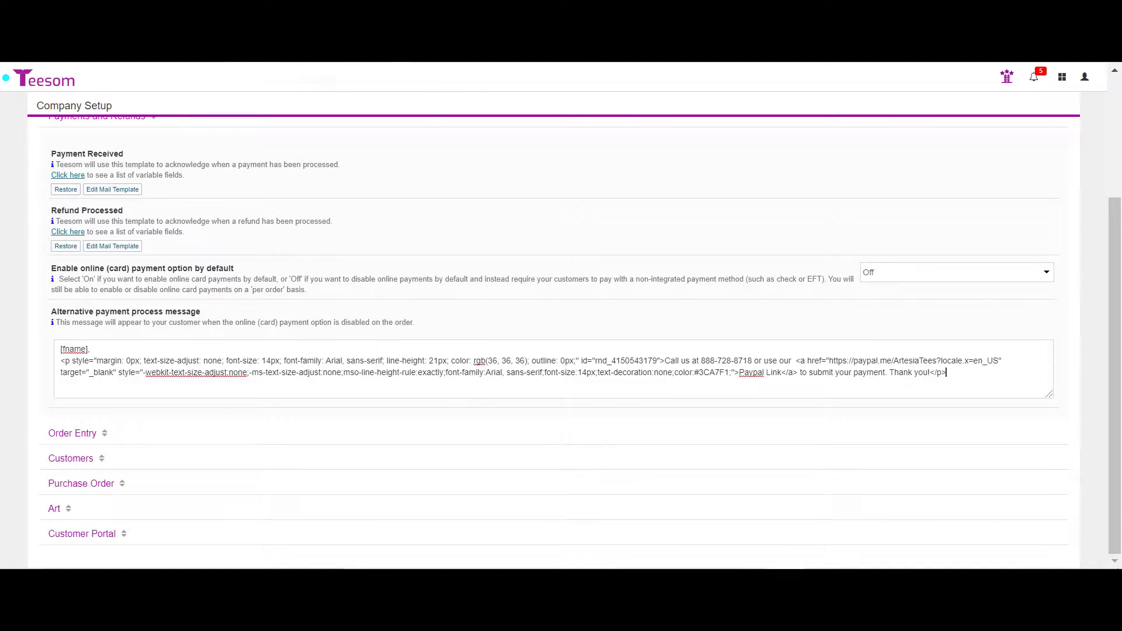
drag(60, 349, 988, 375)
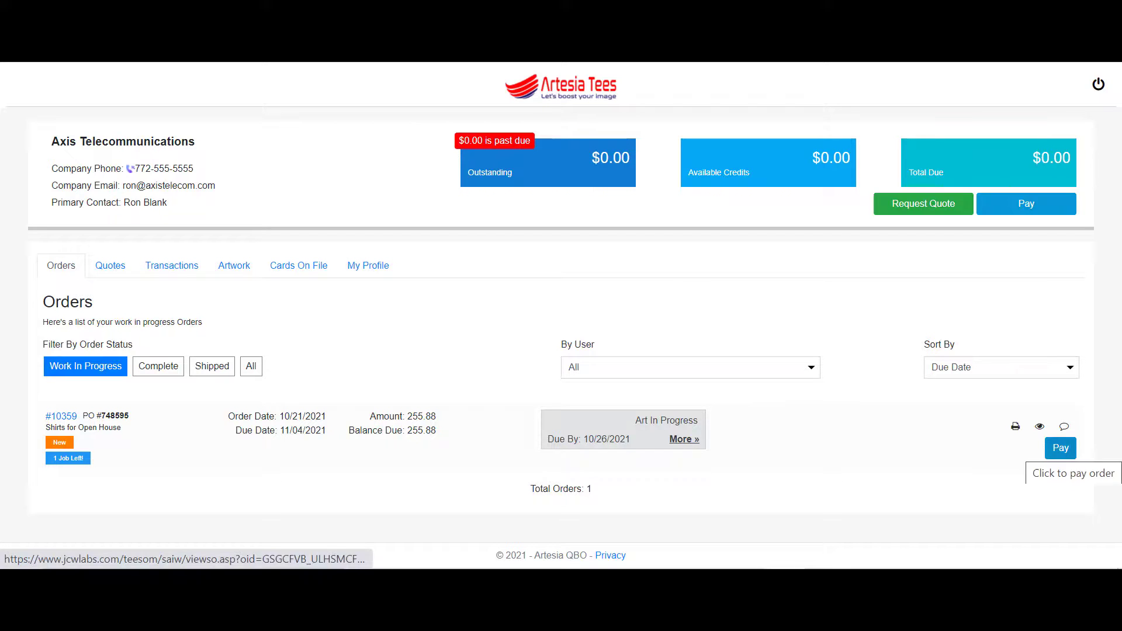
- Open payment for the "Shirts for Open House" order in the customer portal, check the PayPal link in its instructions, and close the payment window
click(1061, 449)
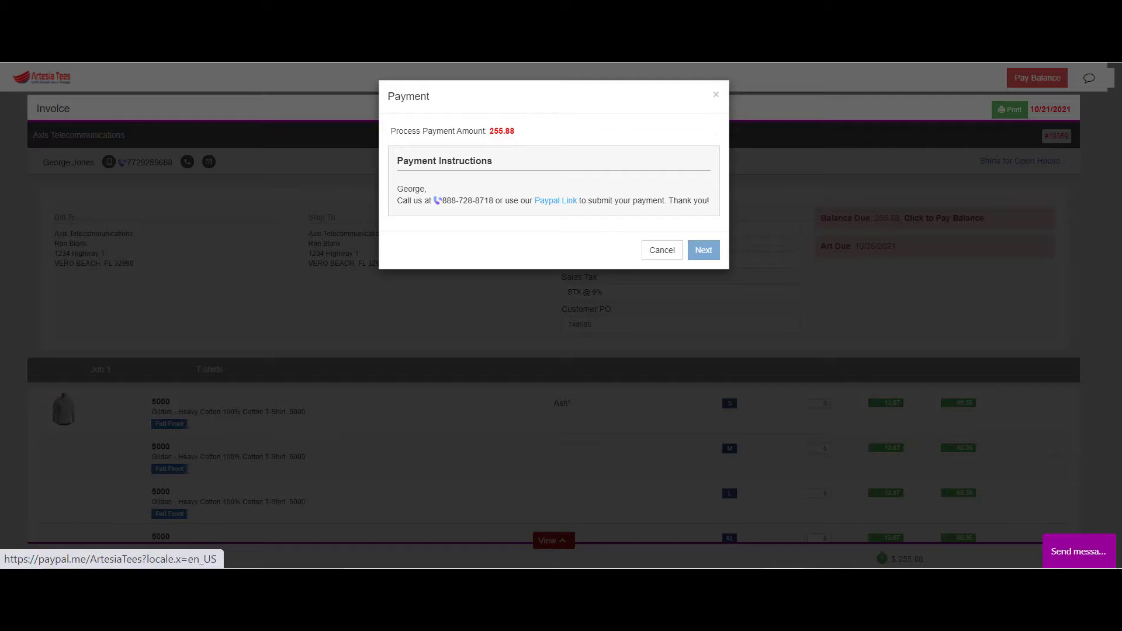
click(555, 201)
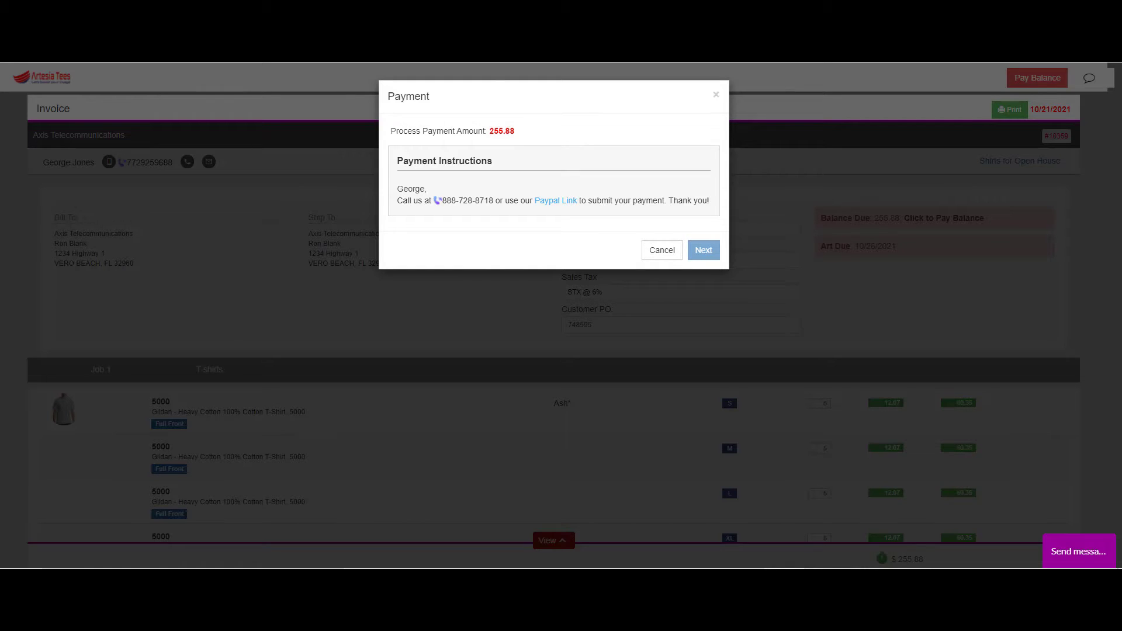
key(Escape)
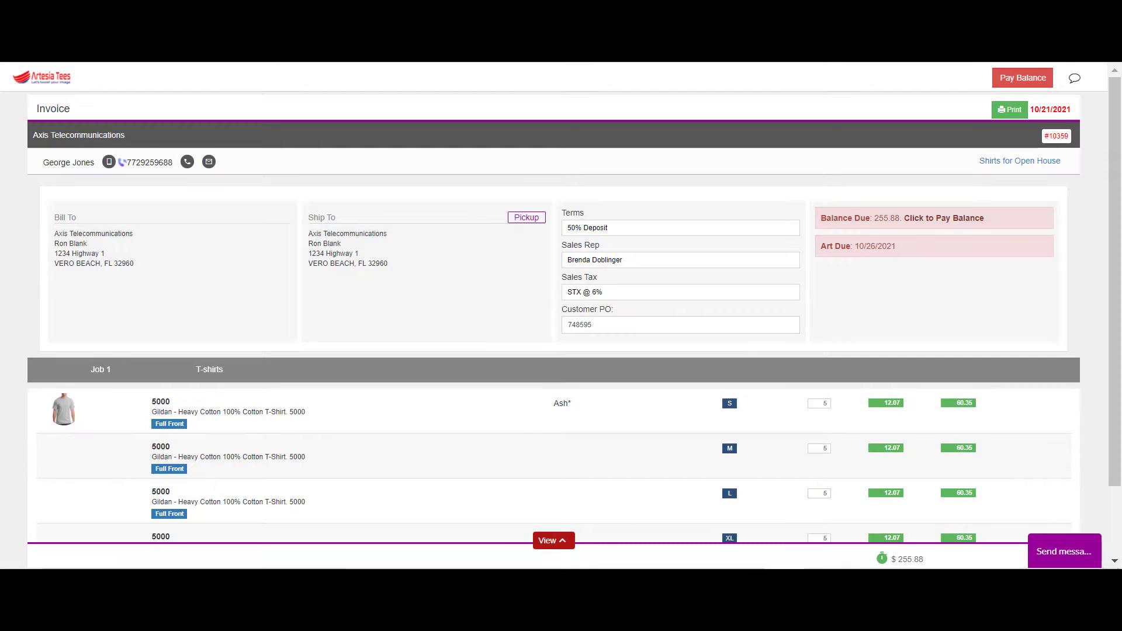